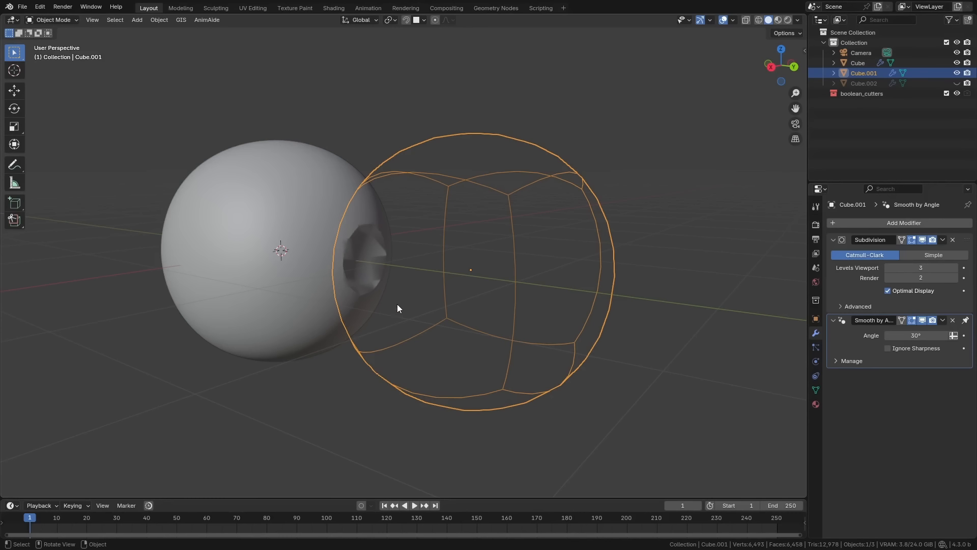
- Test the sphere's Boolean difference by moving the wireframe cutter Cube.001 across it, and cancel the move
click(277, 277)
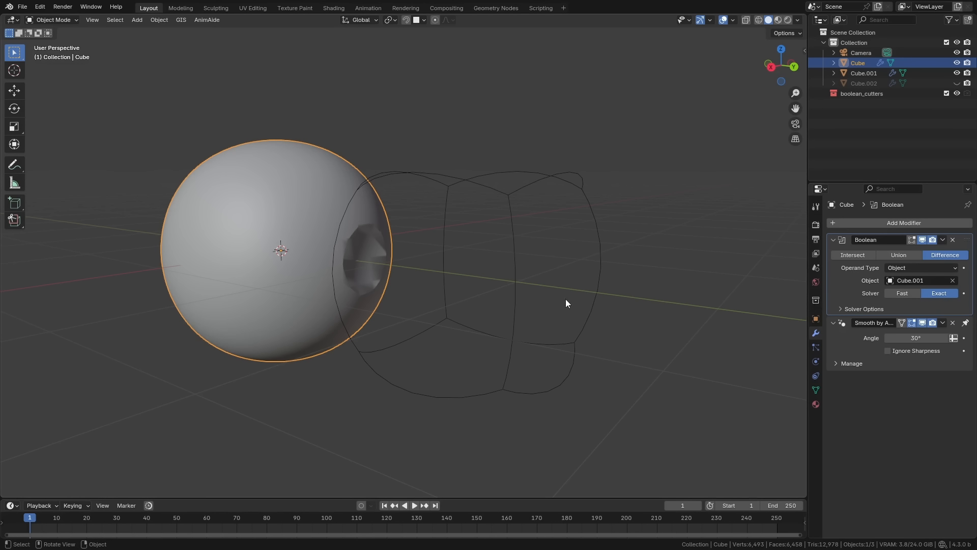
click(503, 386)
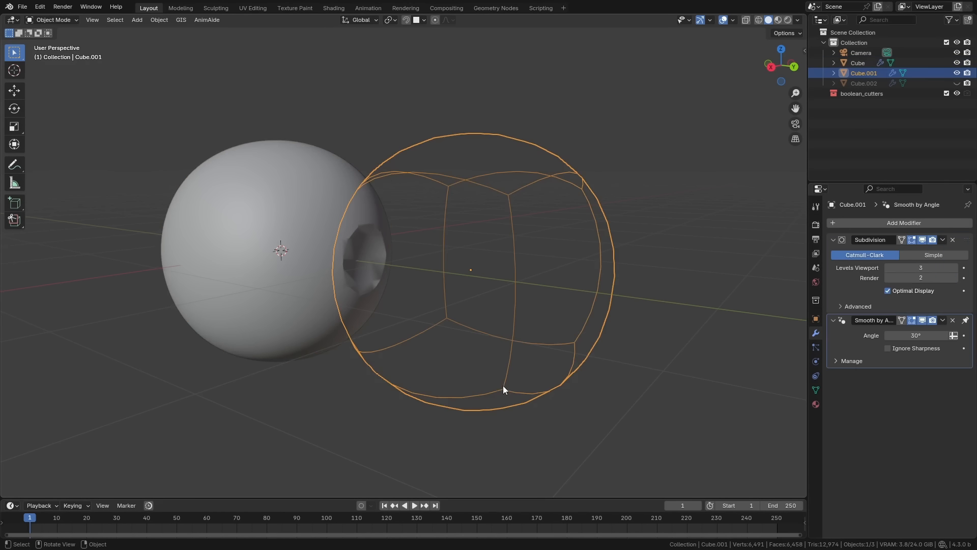
key(g)
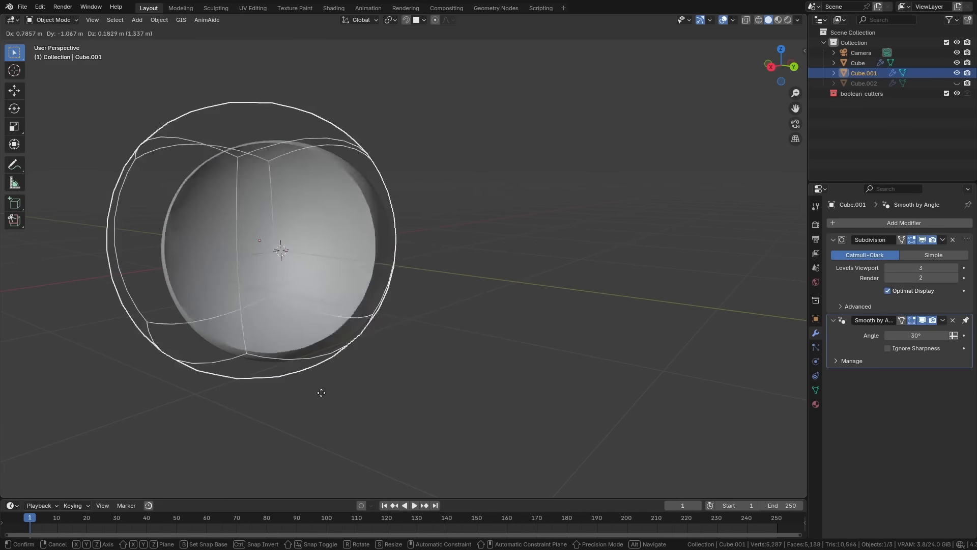
key(Escape)
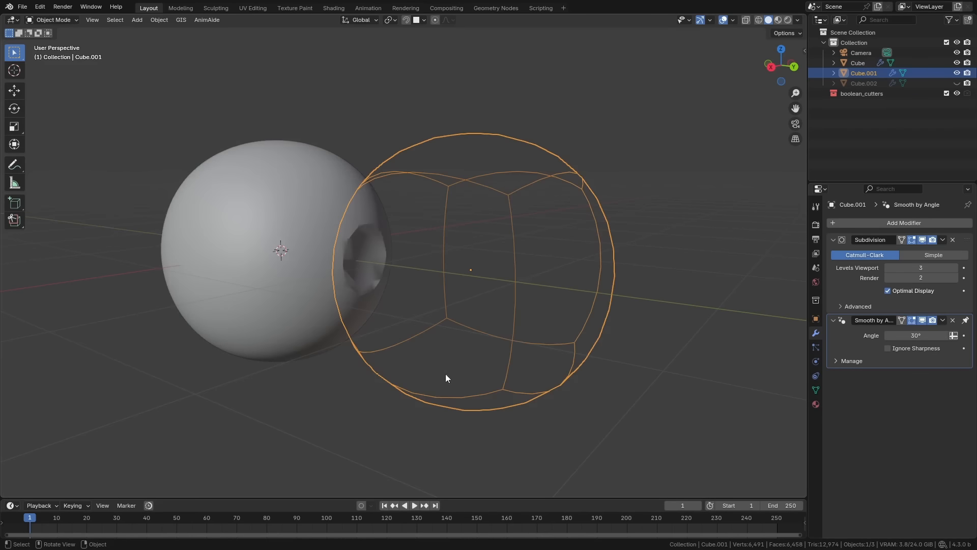
- Set the sphere's Boolean solver to Exact and reposition the wireframe cutter against the sphere's side
click(279, 304)
click(936, 294)
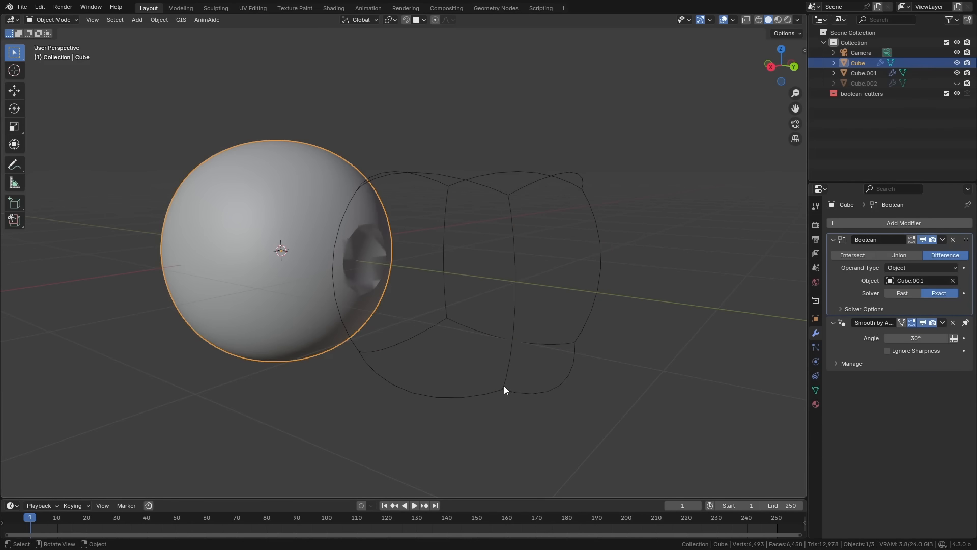
click(505, 386)
key(g)
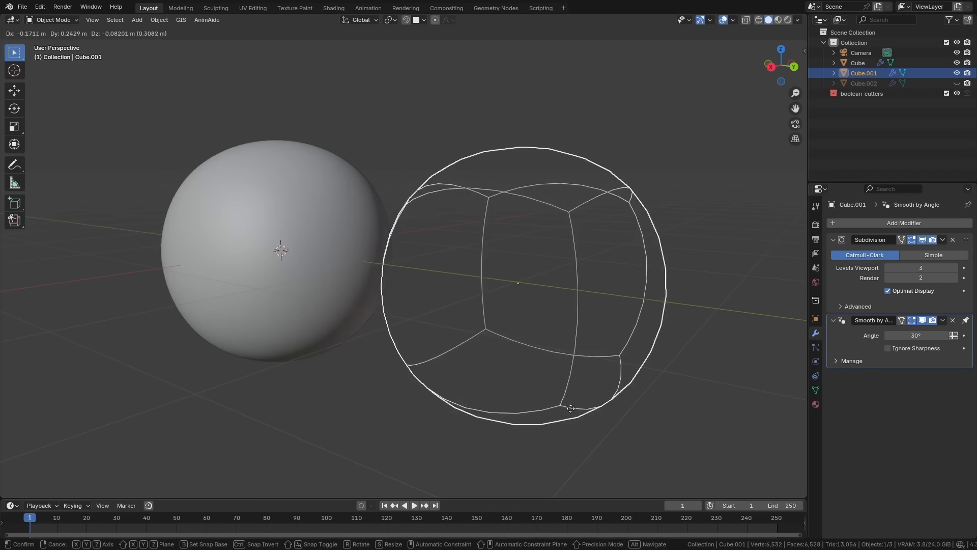
click(481, 395)
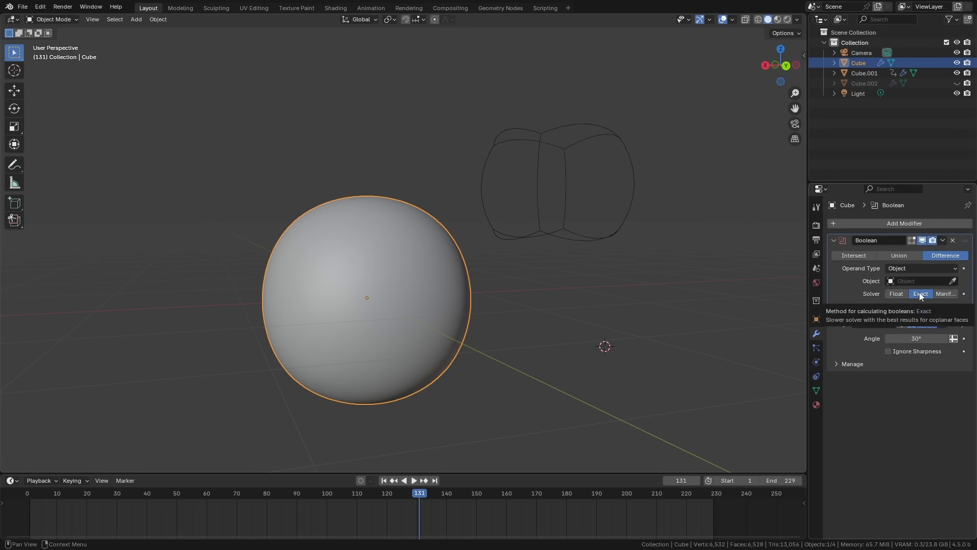
- Set the sphere's Boolean solver to Manifold and pick Cube.001 as its cutting object
click(946, 294)
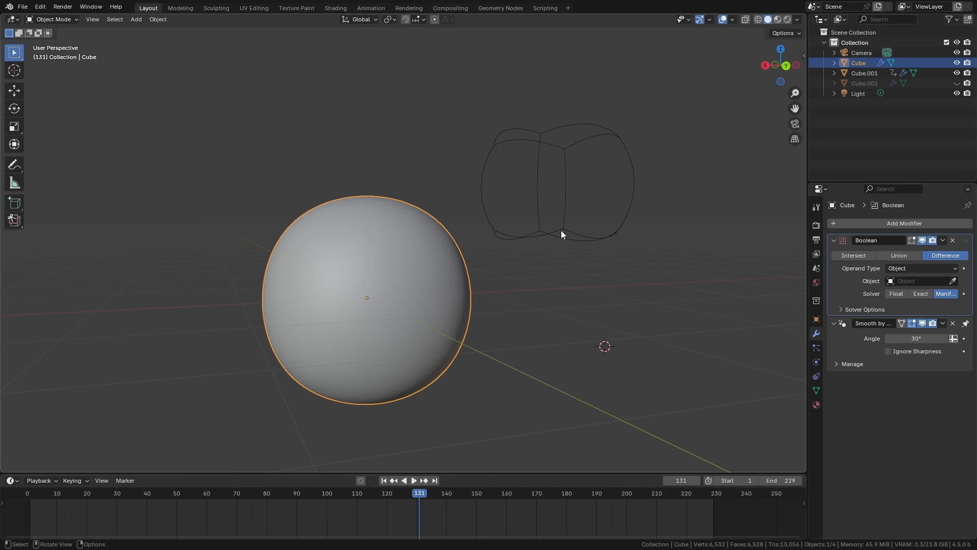
key(z)
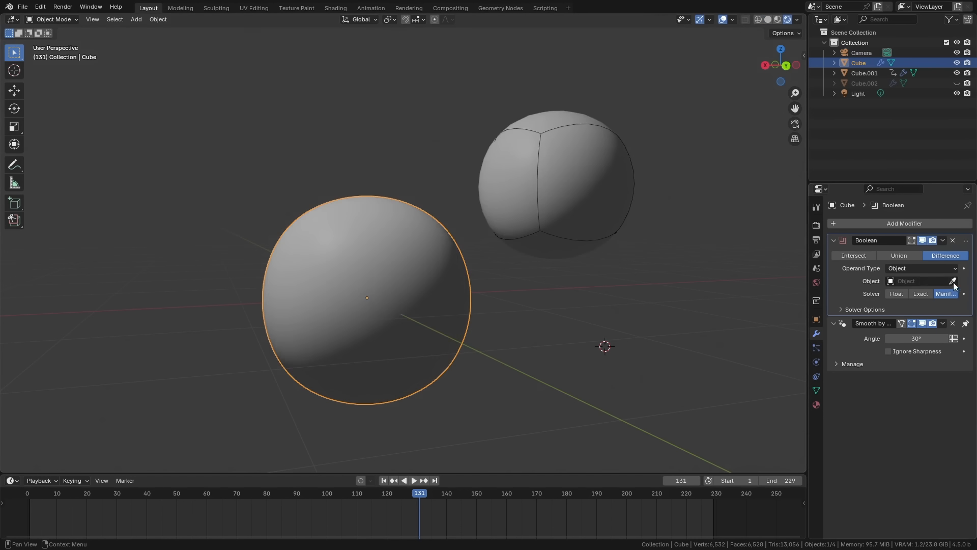
click(586, 184)
key(z)
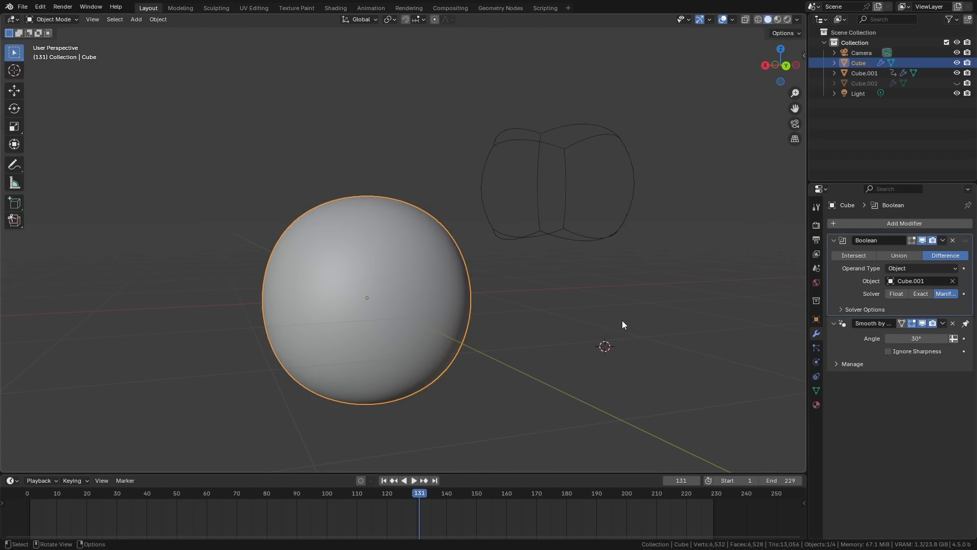
- Test the Manifold cut by moving the cutter through the sphere, both freely and with Z locked, cancelling each move
click(569, 236)
key(g)
key(shift+z)
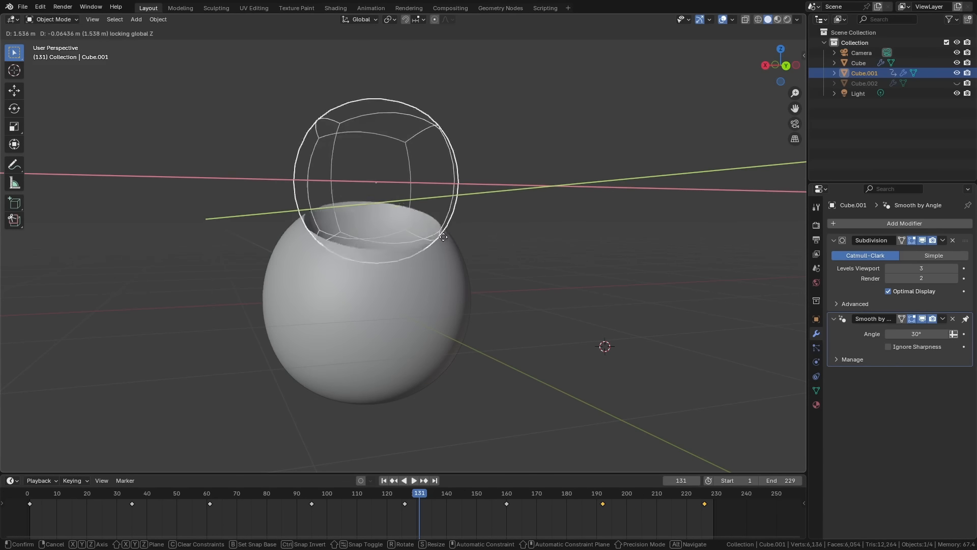
right_click(439, 231)
middle_drag(593, 222, 579, 264)
key(g)
key(shift+z)
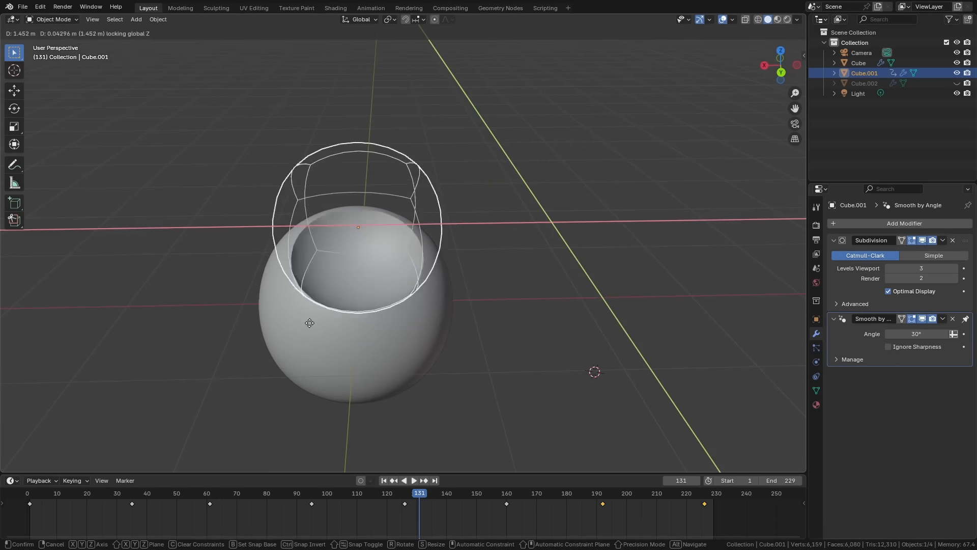
right_click(310, 323)
key(g)
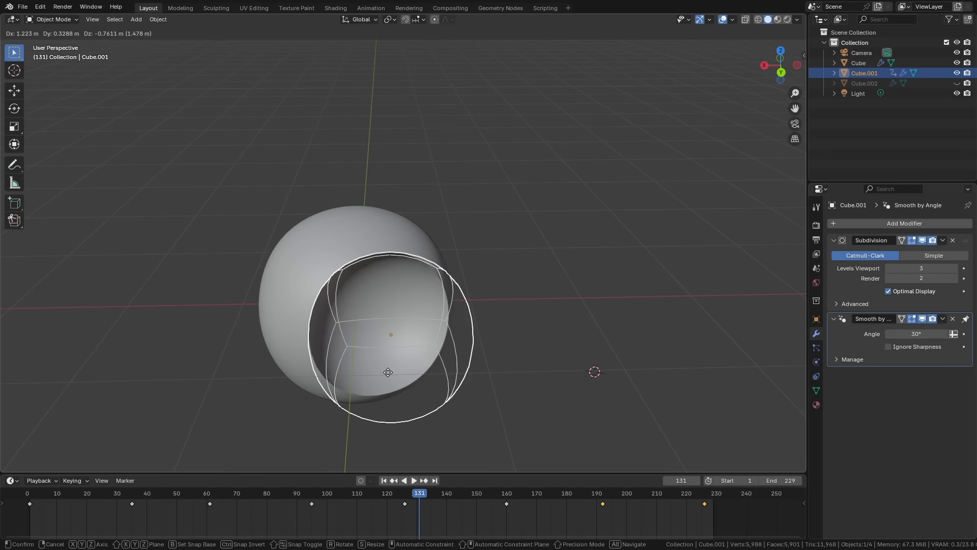
key(shift+z)
right_click(415, 296)
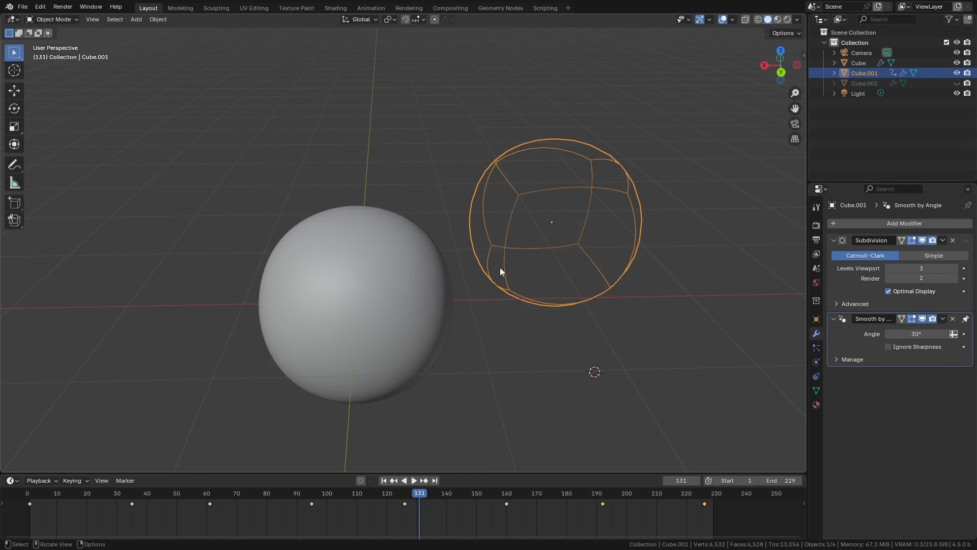
middle_drag(455, 300, 487, 301)
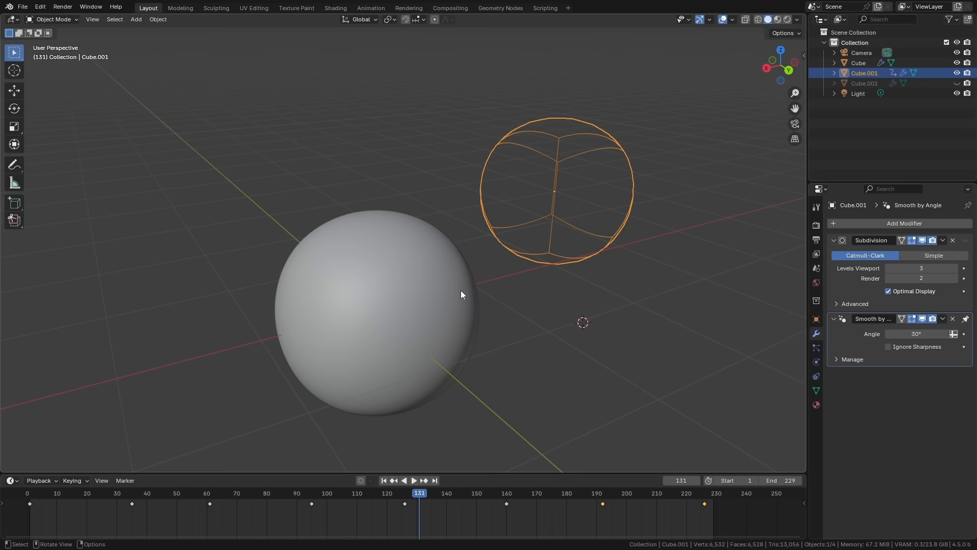
- Flip the normals of a rectangular patch of faces on the front of the sphere in Edit Mode
click(402, 298)
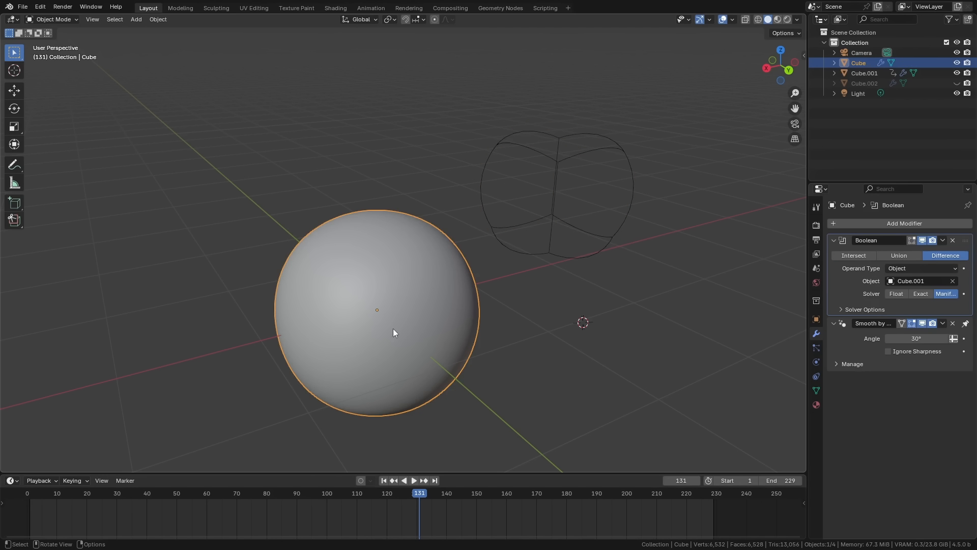
key(Tab)
click(717, 19)
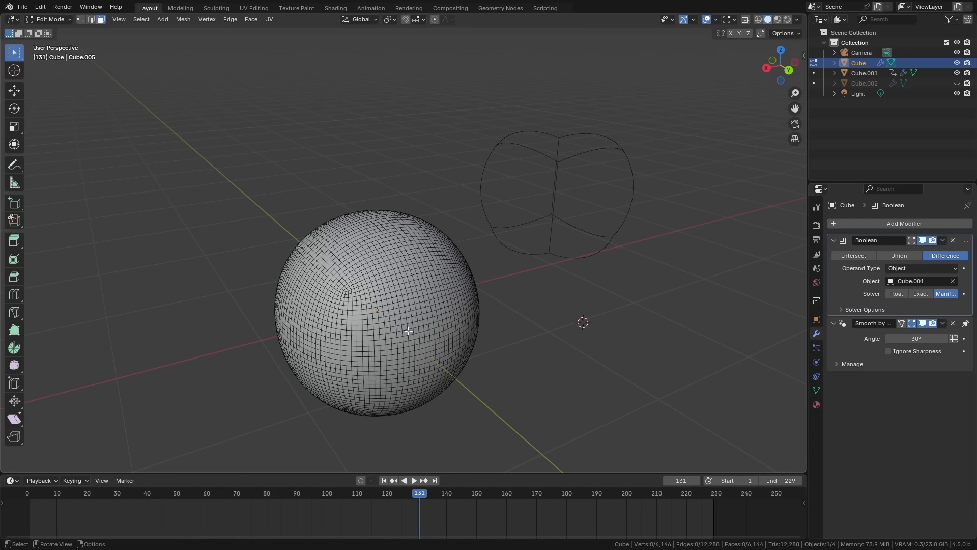
drag(362, 267, 409, 364)
key(alt+n)
click(402, 310)
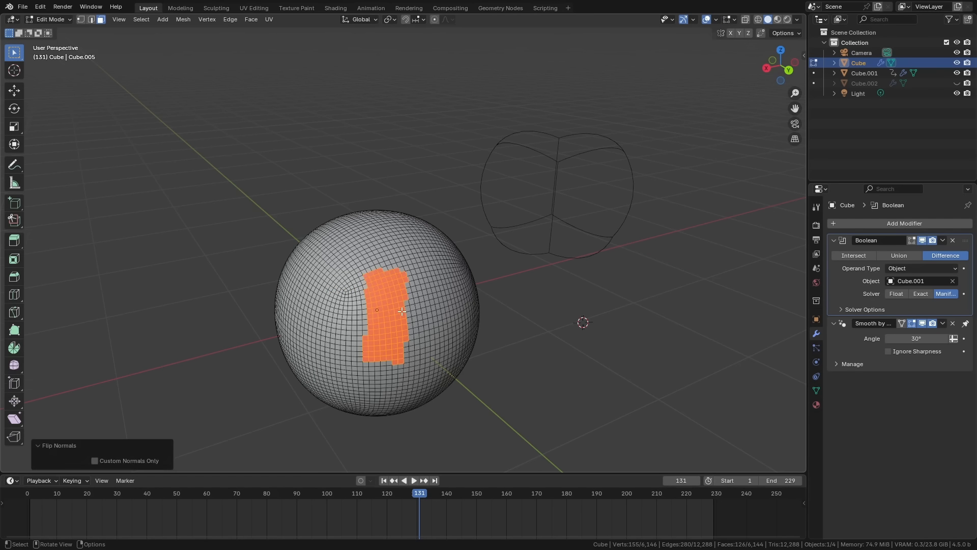
- Test the Boolean on the sphere with the flipped patch by moving the cutter over it with Z locked, and cancel the move
key(Tab)
click(548, 252)
key(g)
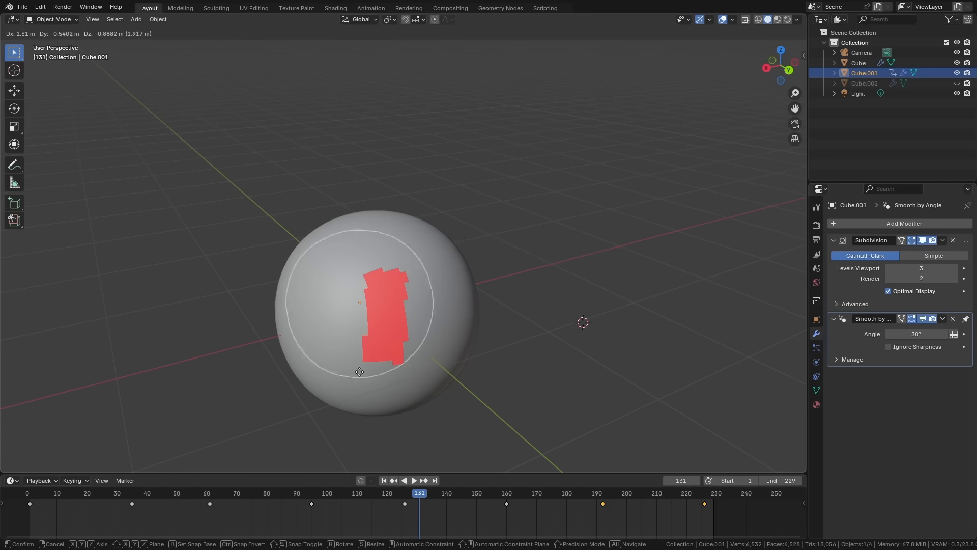
key(shift+z)
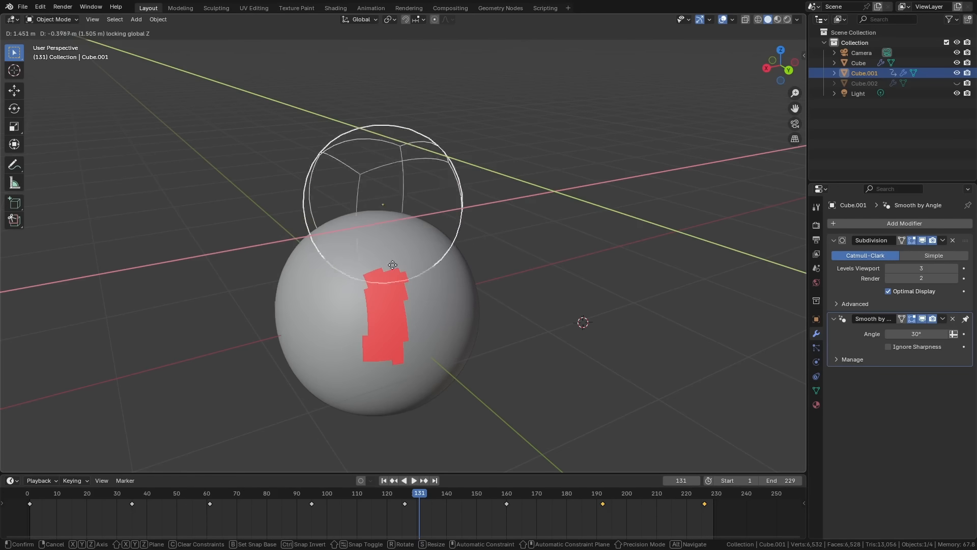
right_click(491, 272)
- Flip the normals of all the sphere's faces, recalculate them to the outside, and return to Object Mode
click(398, 298)
key(Tab)
key(a)
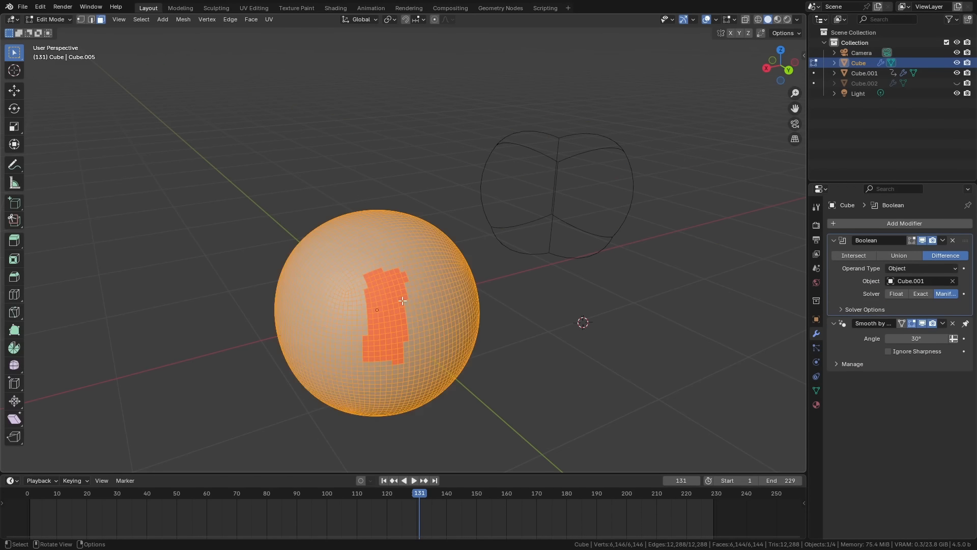
key(alt+n)
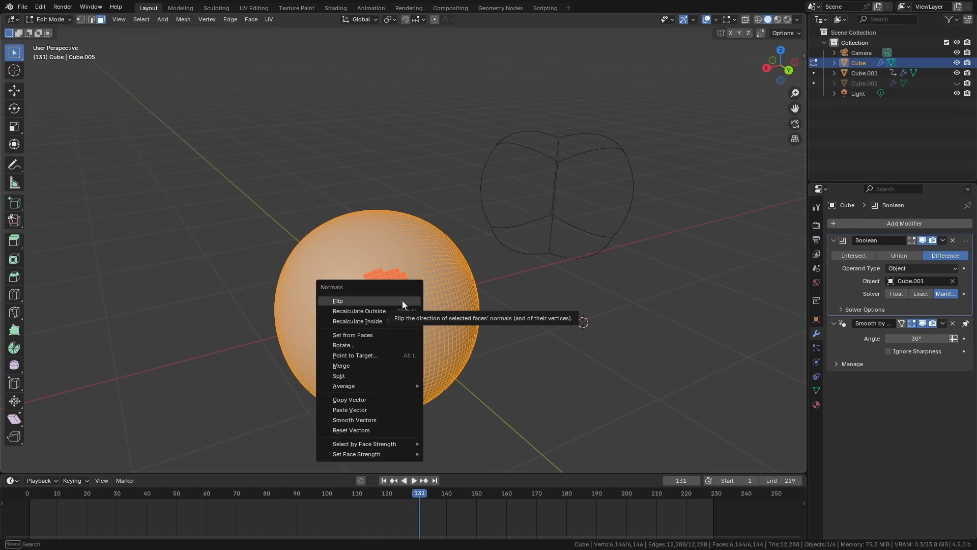
click(402, 300)
key(alt+n)
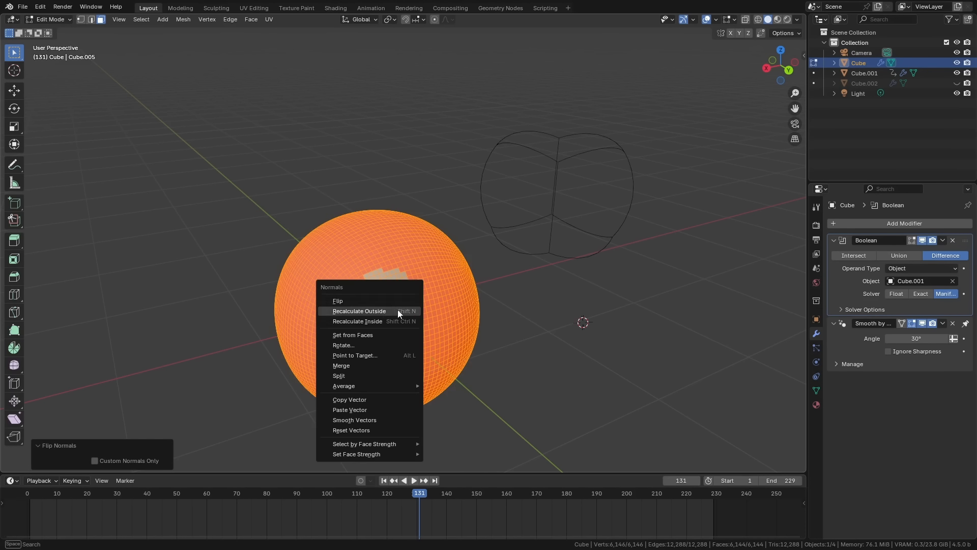
click(398, 310)
key(Tab)
- Test the Boolean on the sphere with recalculated normals by moving the cutter into it, and cancel the move
click(533, 253)
click(547, 254)
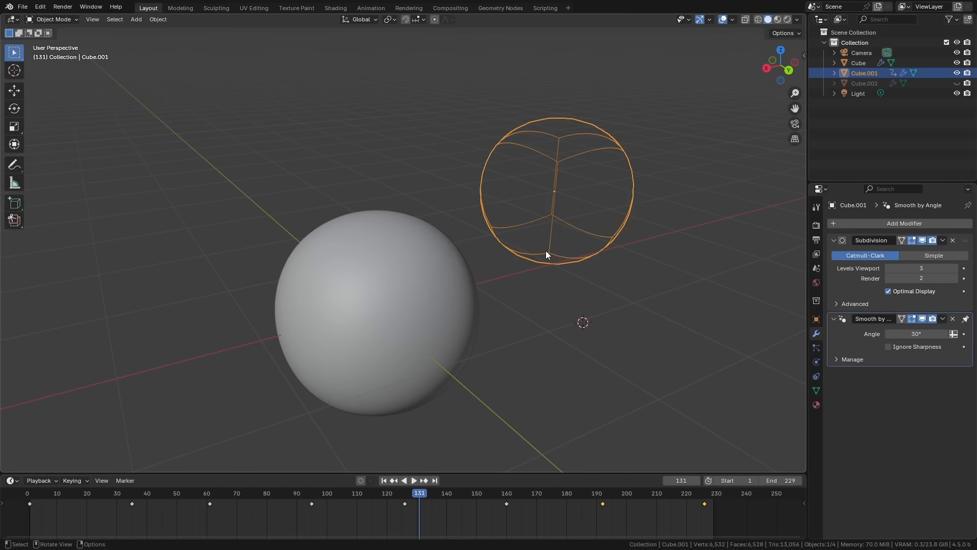
key(g)
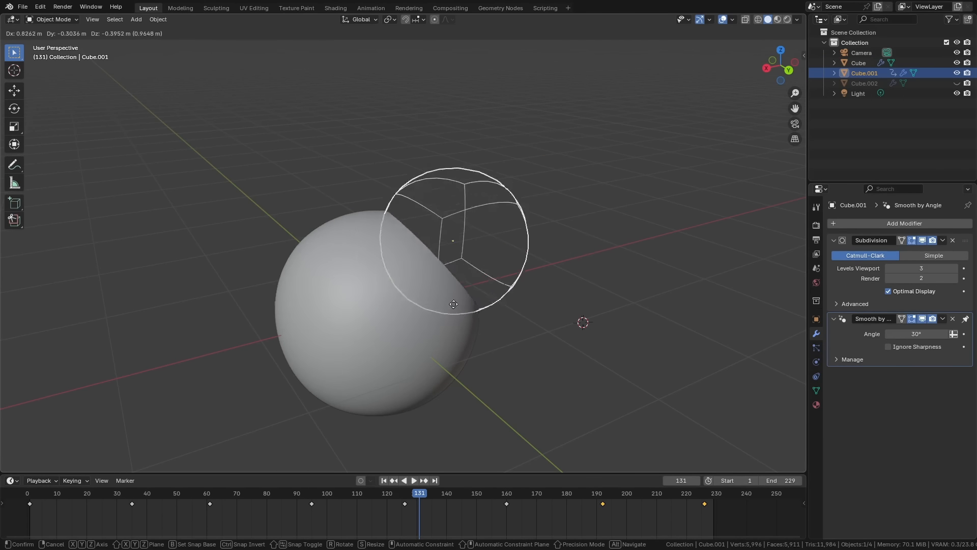
key(Escape)
- Delete the faces across the sphere's top in wireframe display to leave an open hole, and return to Object Mode
click(425, 278)
key(Tab)
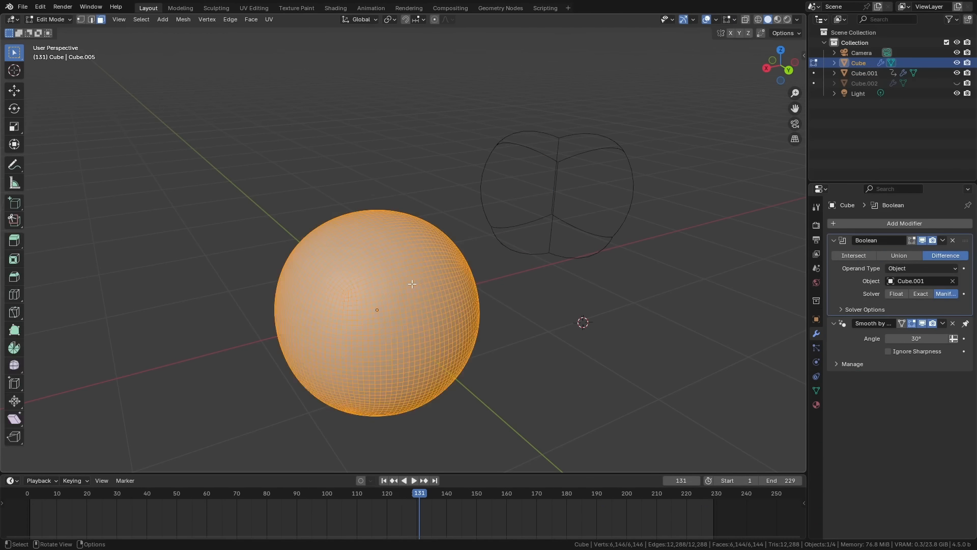
key(z)
click(330, 284)
mouse_move(306, 156)
mouse_down()
mouse_move(408, 225)
mouse_move(407, 248)
mouse_up()
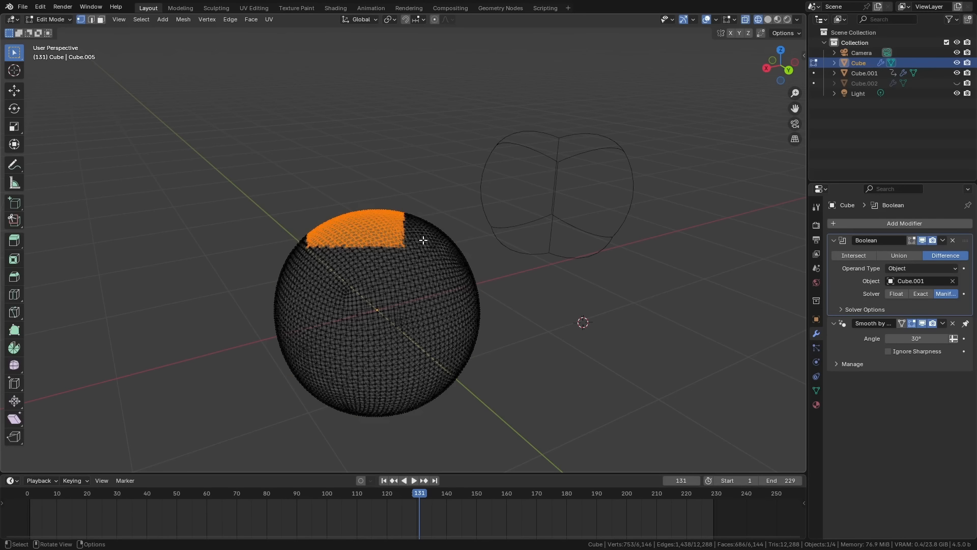
key(x)
click(418, 243)
key(Tab)
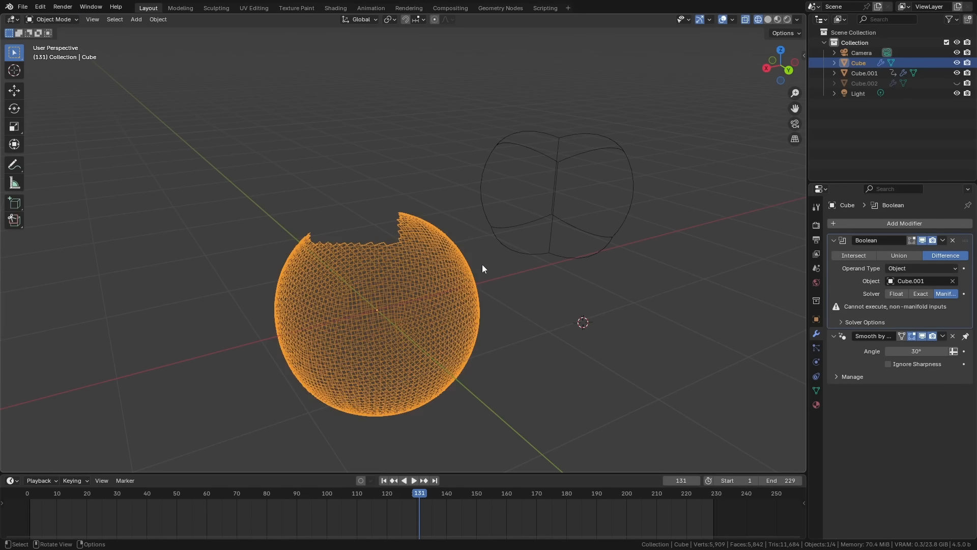
- Test the Boolean on the open sphere in solid display by moving the cutter through it with Z locked, and cancel the move
key(z)
click(536, 265)
click(549, 217)
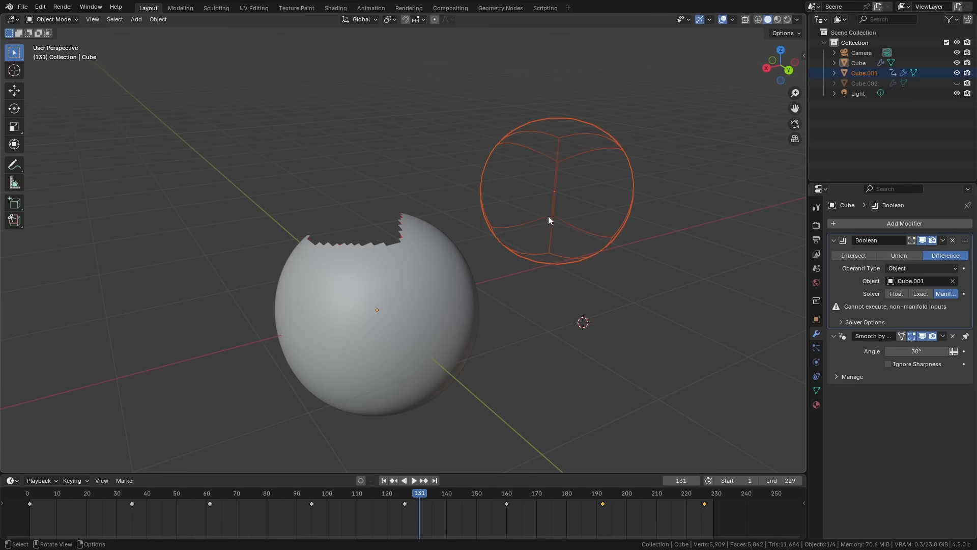
key(g)
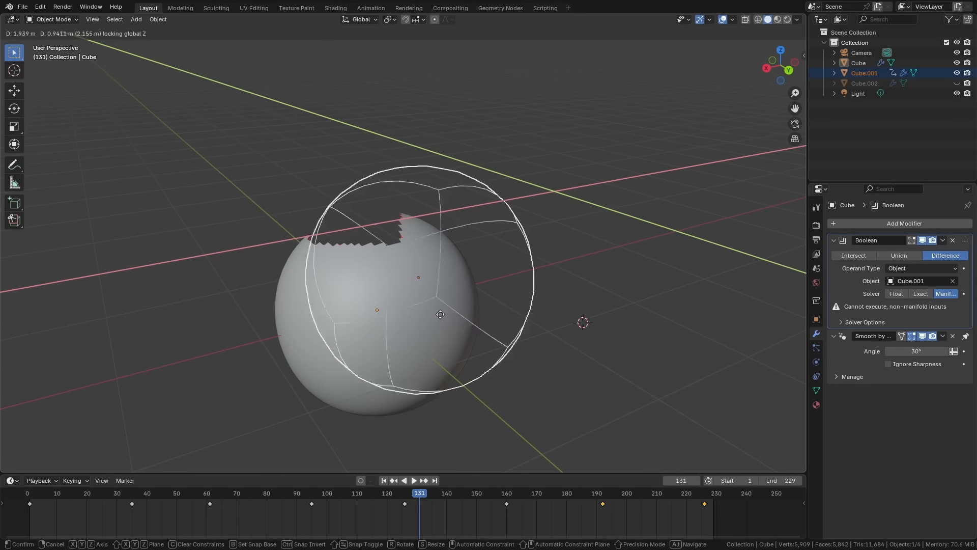
right_click(486, 274)
click(383, 297)
ctrl+click(383, 293)
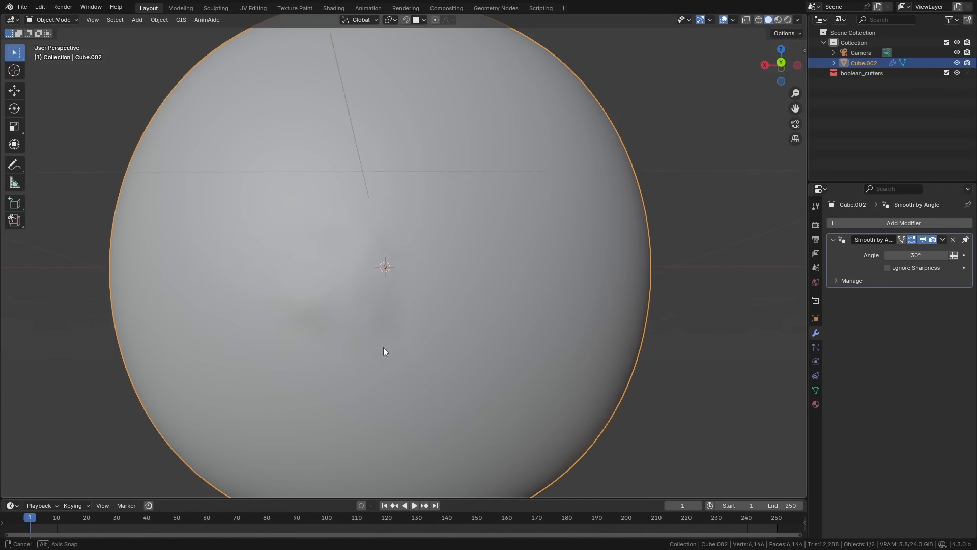
- Delete a rectangular block of faces covering the distorted patch on the front of the Cube.002 sphere
key(Tab)
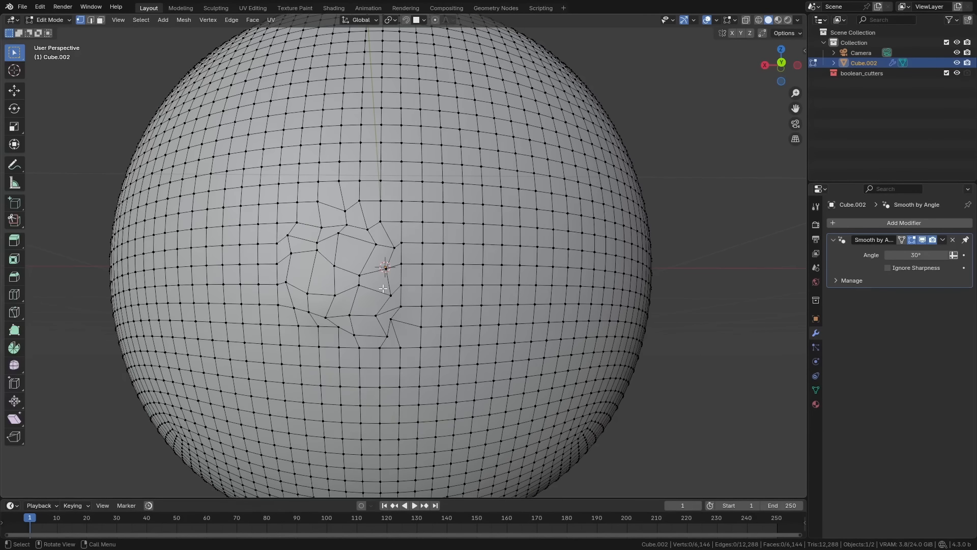
key(3)
middle_drag(383, 289, 403, 321)
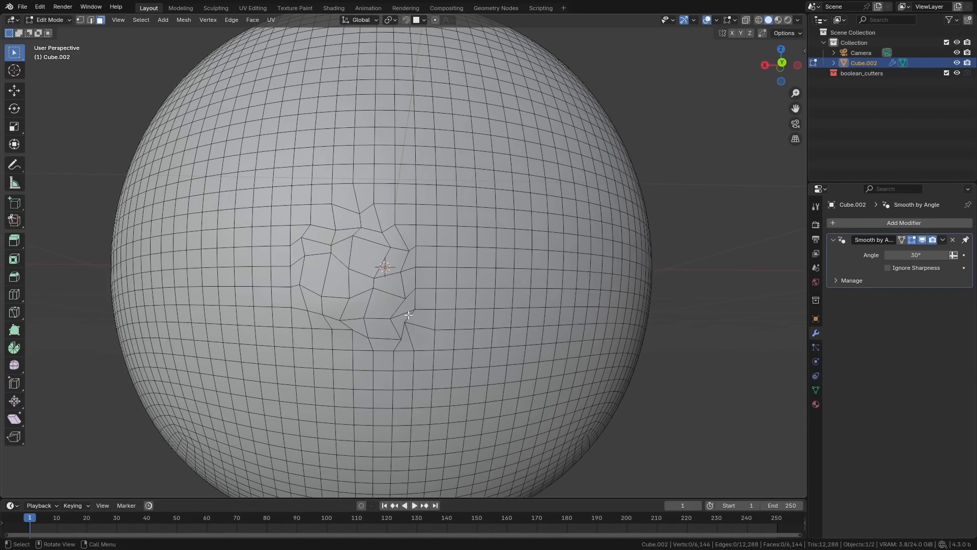
drag(427, 343, 298, 190)
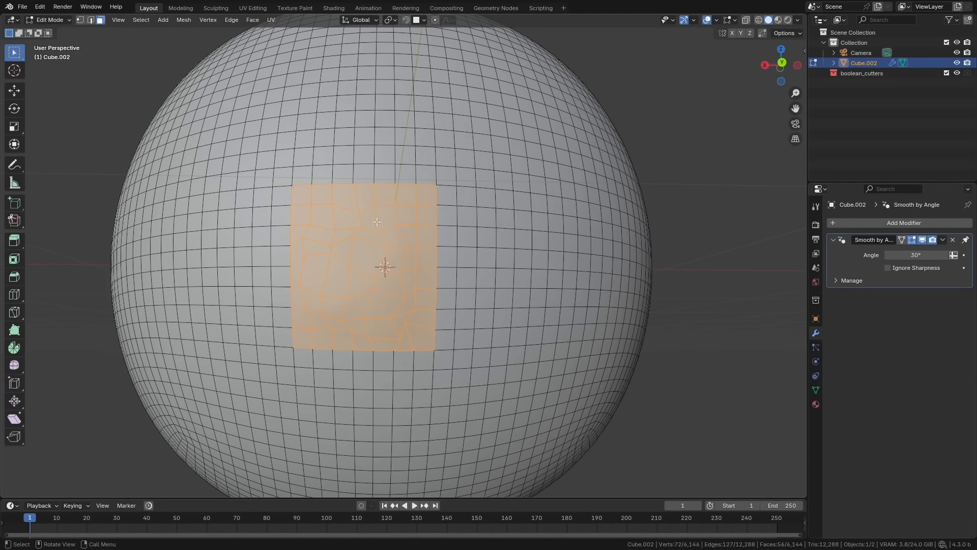
key(x)
click(379, 288)
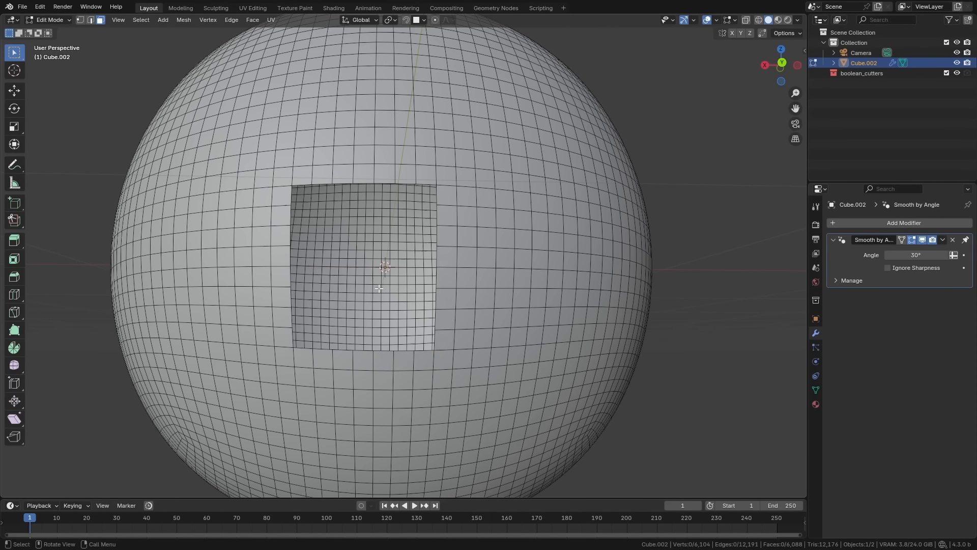
- Select the border edge loop of the rectangular hole on the sphere's front and close it with Grid Fill
key(2)
alt+click(438, 303)
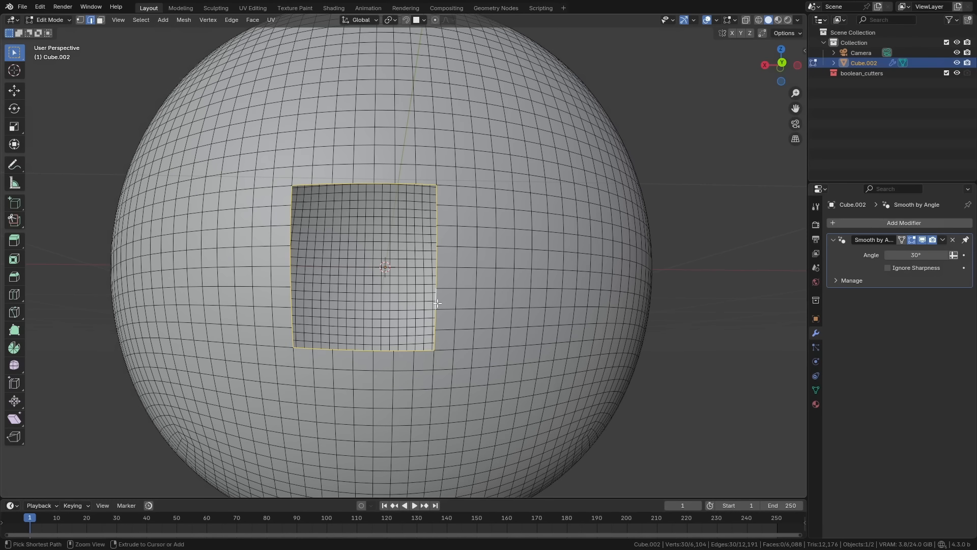
key(ctrl+f)
click(438, 304)
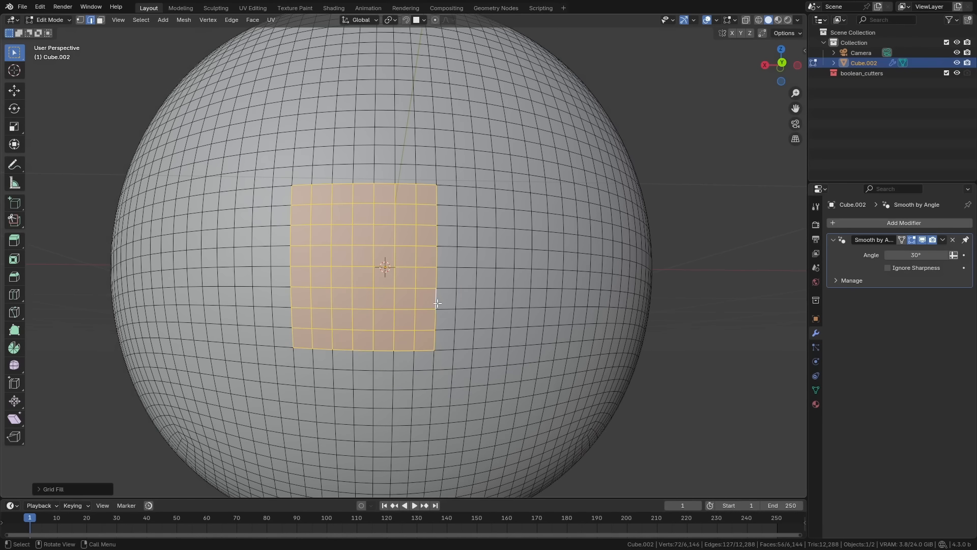
- Undo the hole's grid fill and face deletion, and try Grid Fill directly on the selected block of distorted faces
key(ctrl+z)
key(ctrl+z)
key(ctrl+z)
key(ctrl+z)
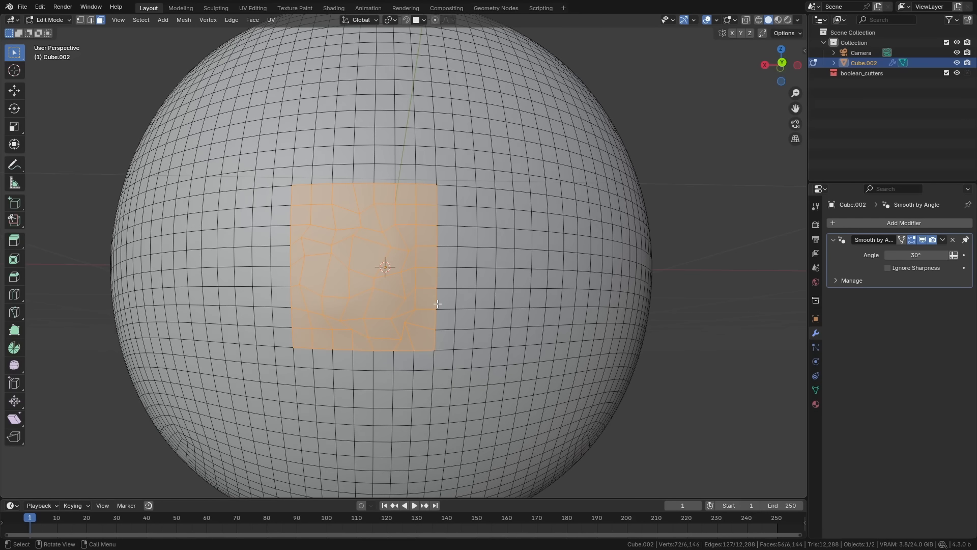
key(ctrl+f)
click(438, 304)
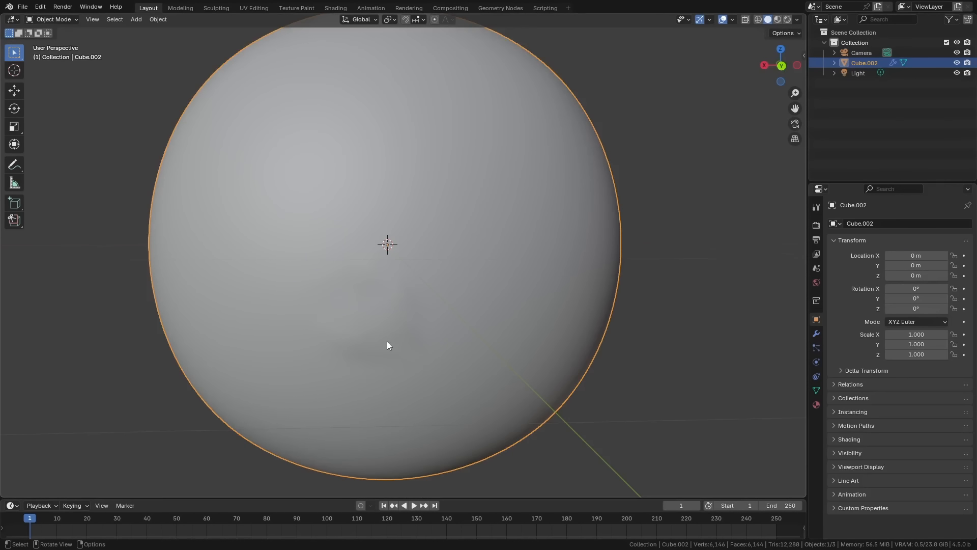
- In Edit Mode, select the rectangular block of faces around the distorted patch and rebuild it with Grid Fill
key(Tab)
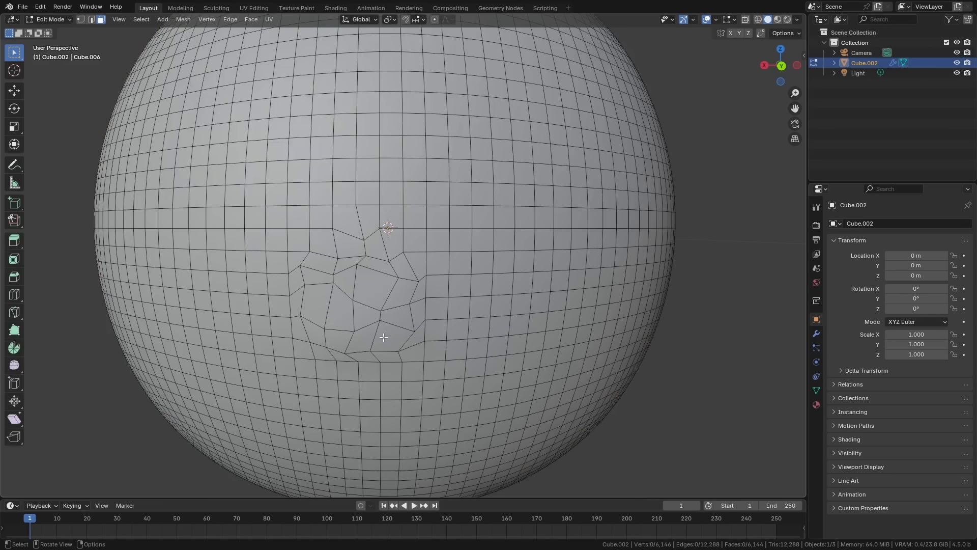
middle_drag(383, 337, 313, 323)
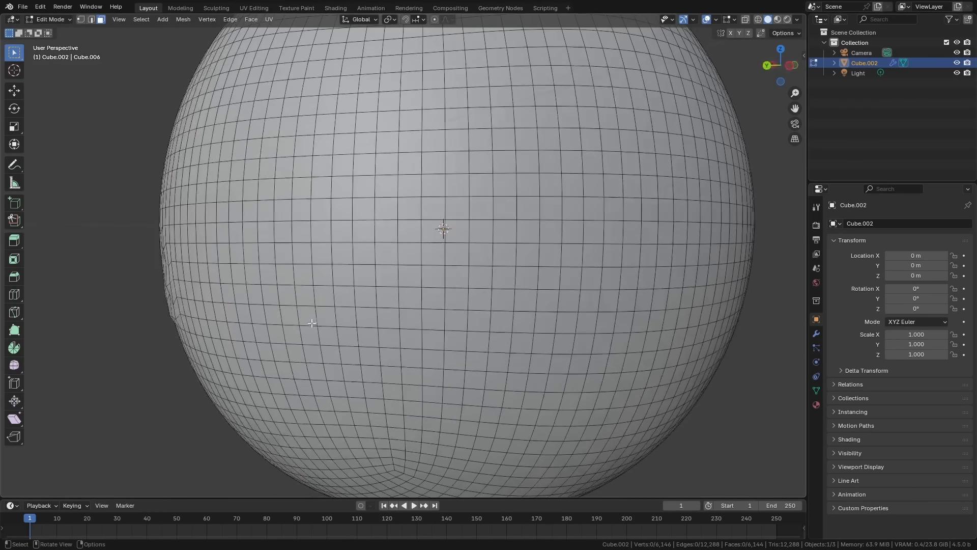
middle_drag(157, 260, 247, 293)
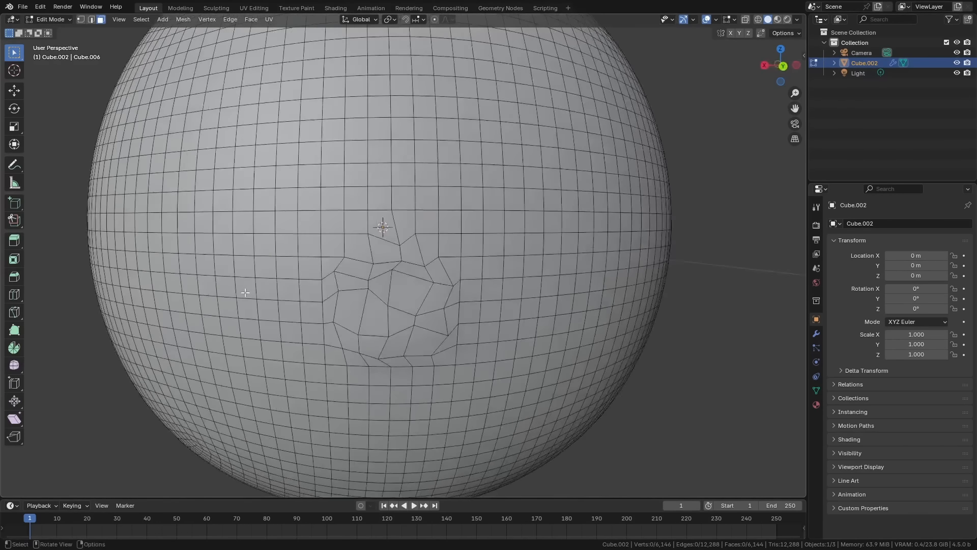
drag(466, 378, 312, 230)
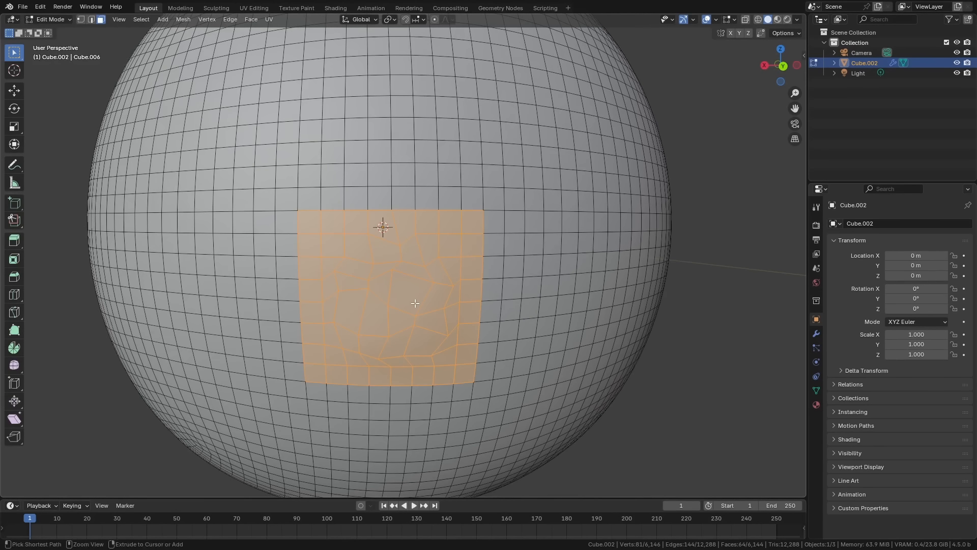
key(ctrl+f)
click(414, 303)
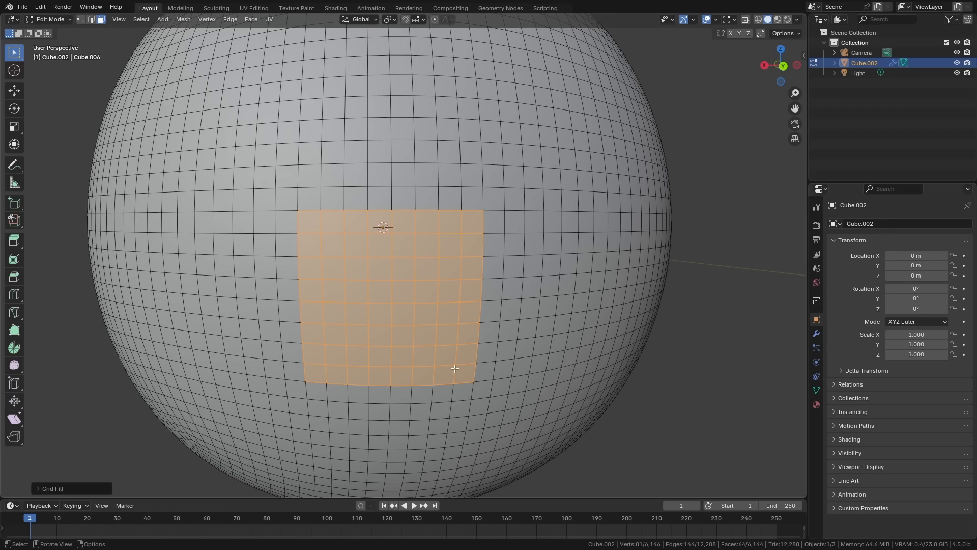
middle_drag(450, 368, 419, 356)
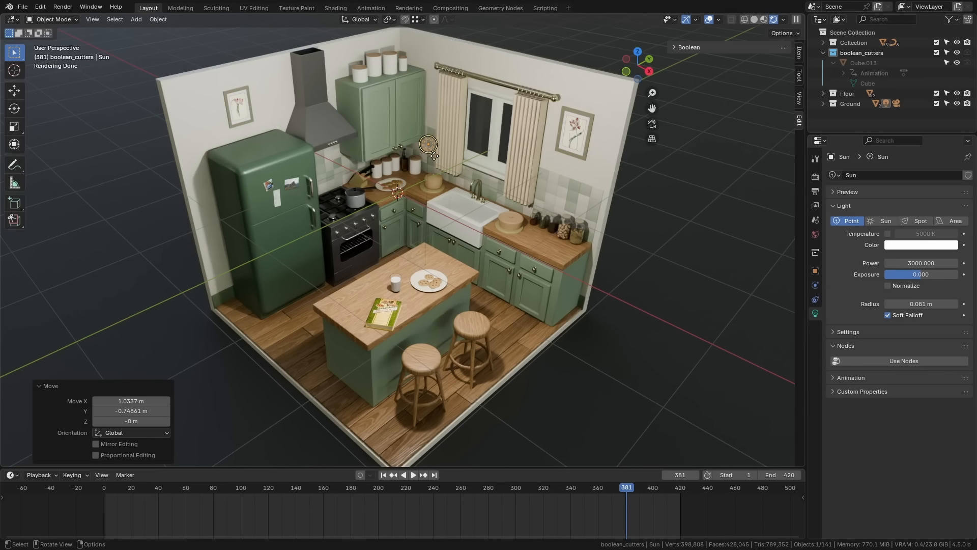
- Hide the Sun light in the kitchen scene and reveal it again to compare the lighting
key(h)
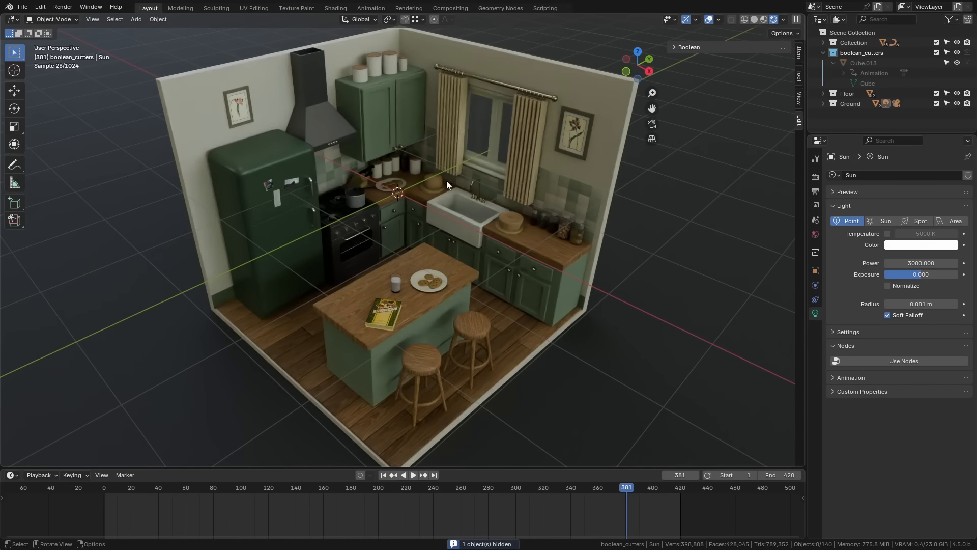
key(alt+h)
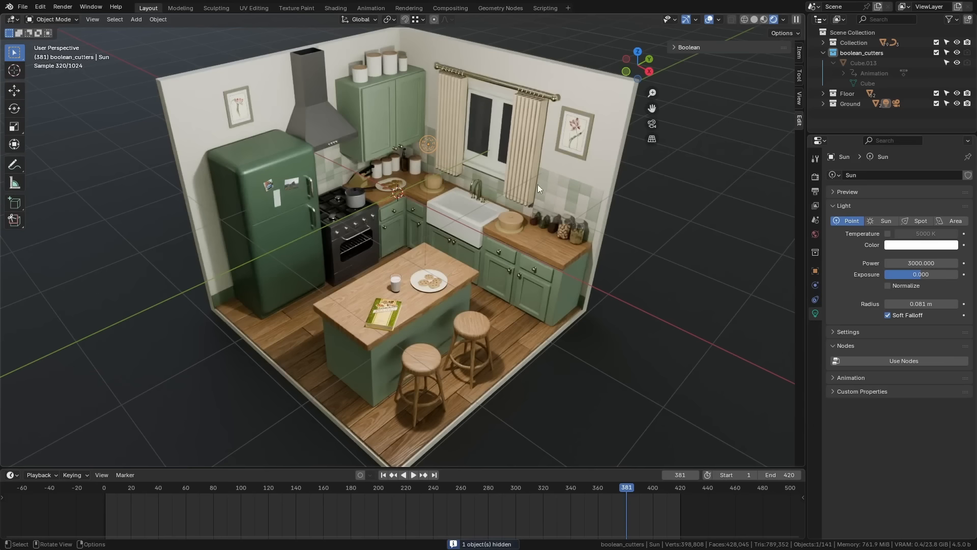
- Enable Temperature on the Sun light, try 2000 K, and set it to 8000 K
click(888, 234)
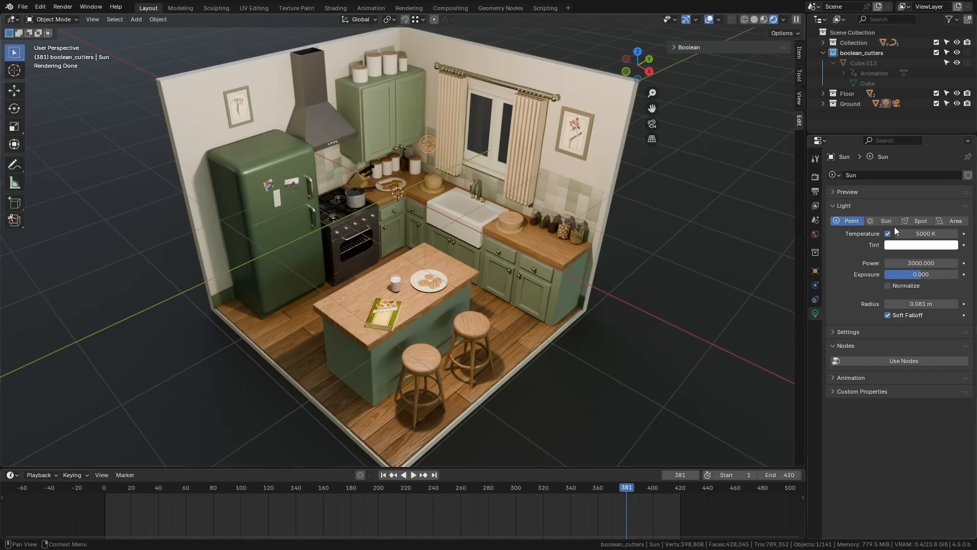
click(922, 233)
text(2000)
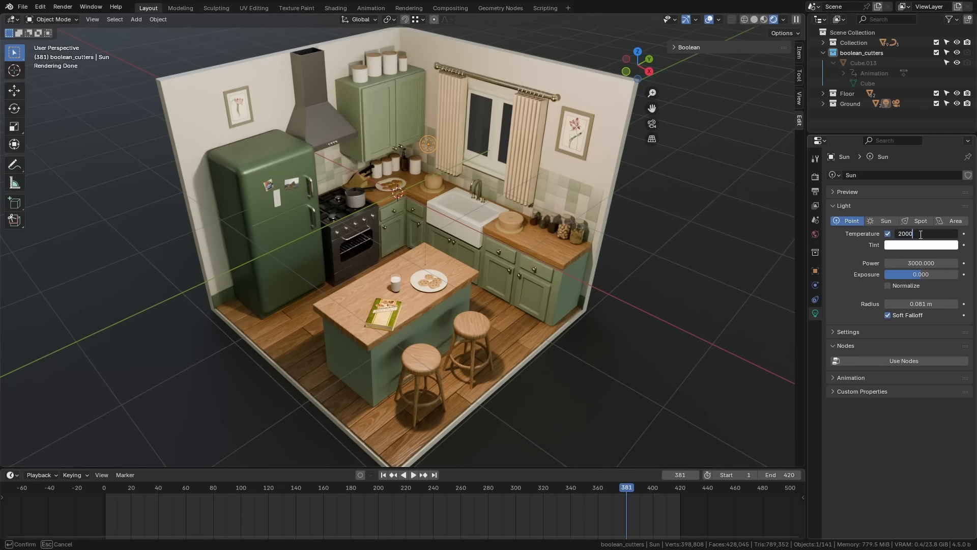
key(Return)
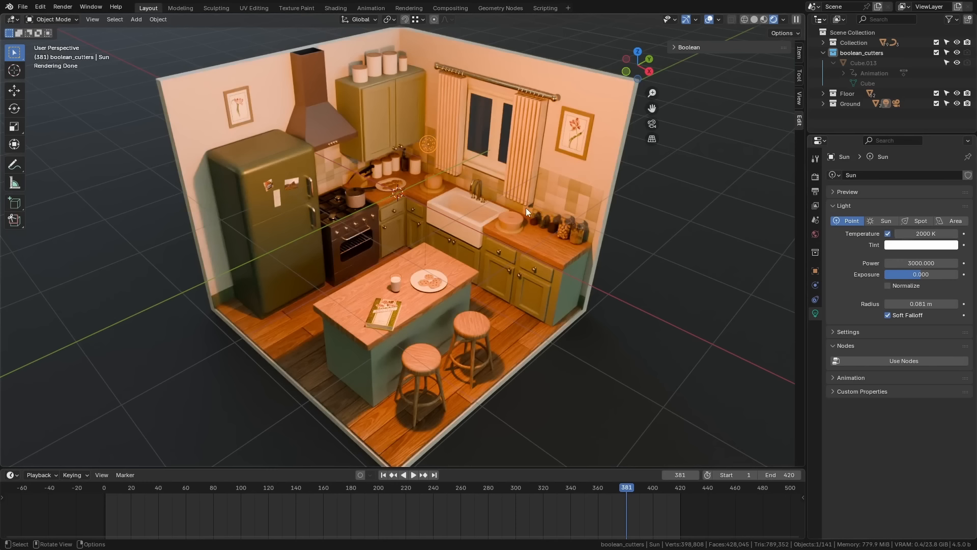
click(919, 232)
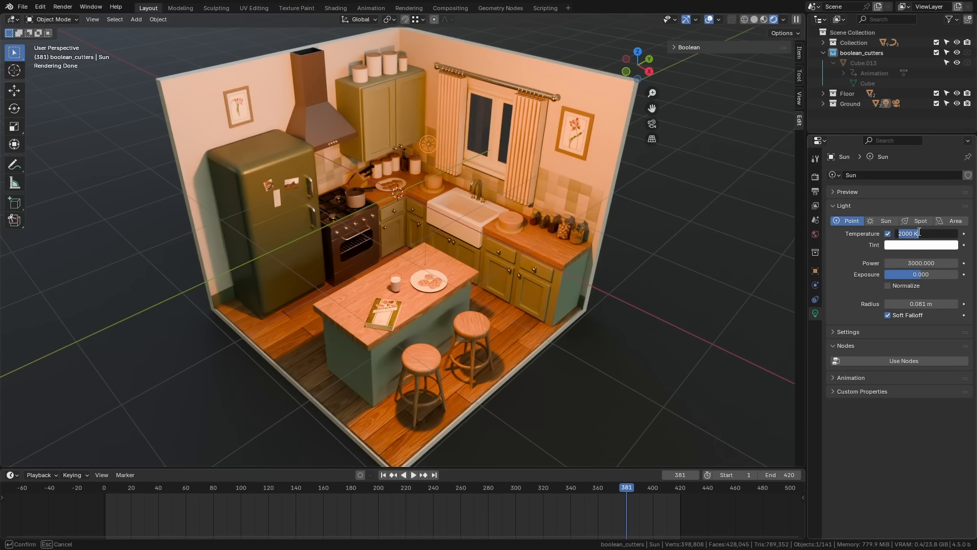
text(8000)
key(Return)
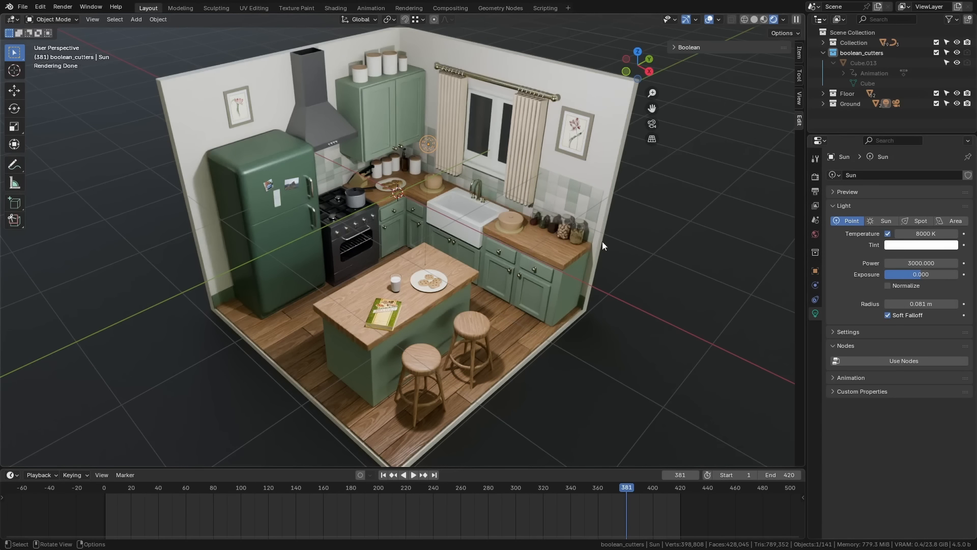
- Give the Sun light an off-white tint of about #FBFFF2 and turn off its Temperature option
click(904, 245)
mouse_move(905, 150)
mouse_down()
mouse_move(911, 131)
mouse_move(899, 134)
mouse_up()
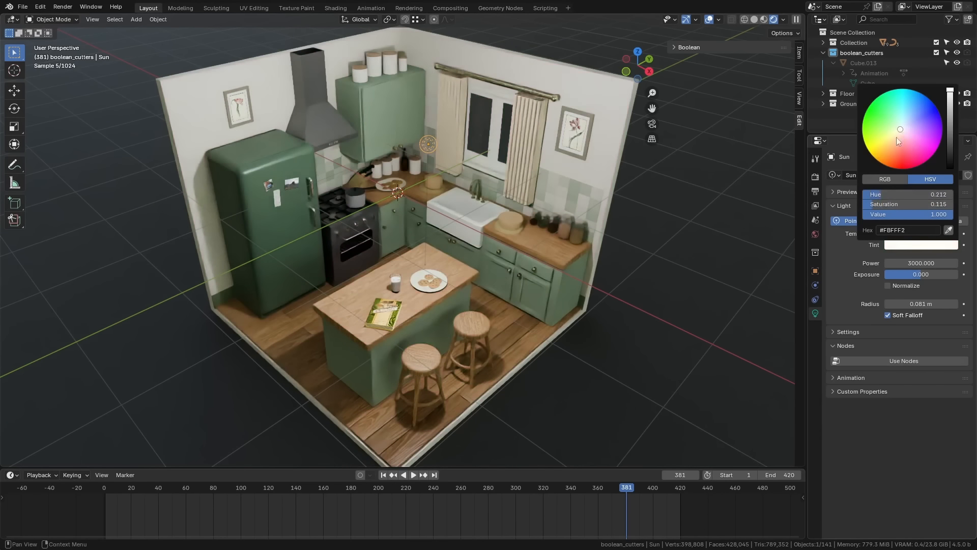
click(887, 234)
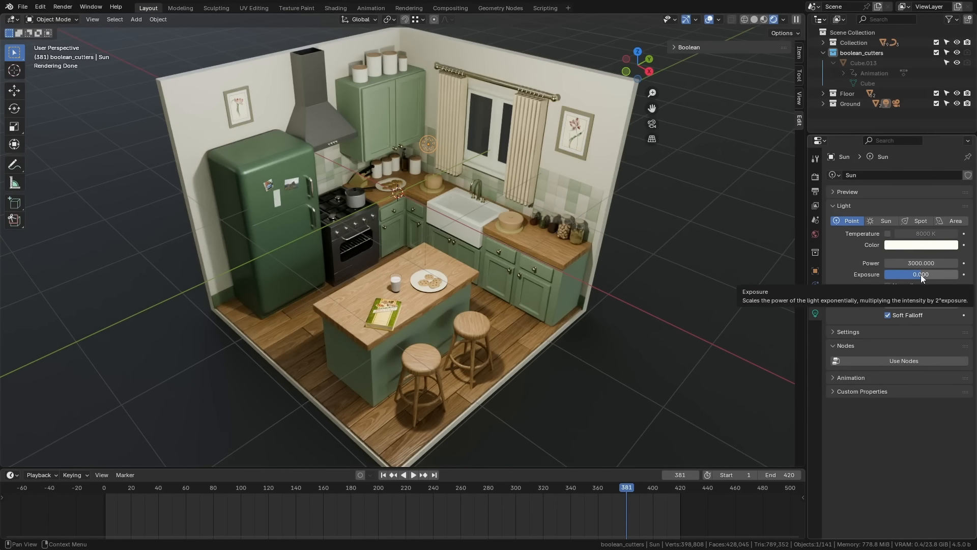
- Try raising the Sun light's Exposure to 4.626 and restore it to 0
drag(918, 274, 938, 274)
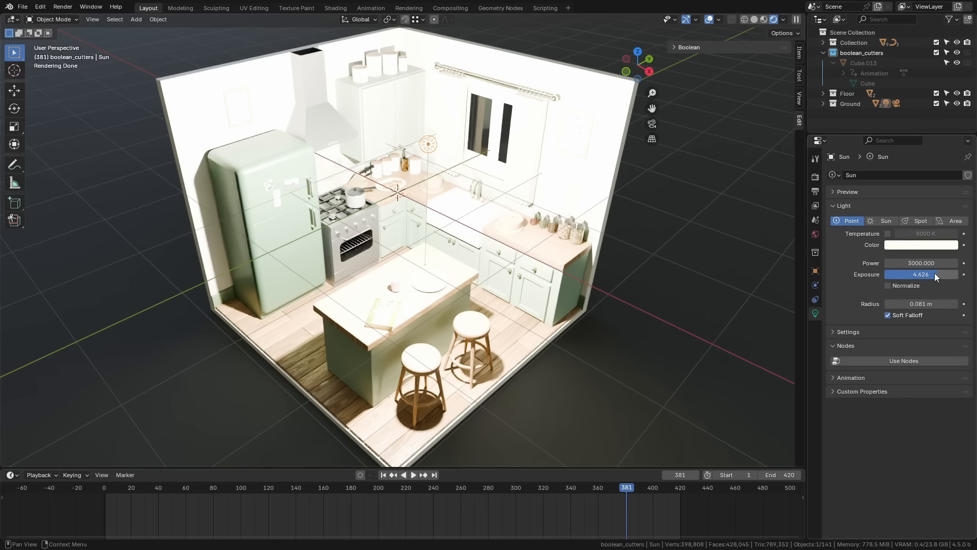
mouse_move(935, 272)
mouse_down()
mouse_move(909, 274)
mouse_move(922, 274)
mouse_up()
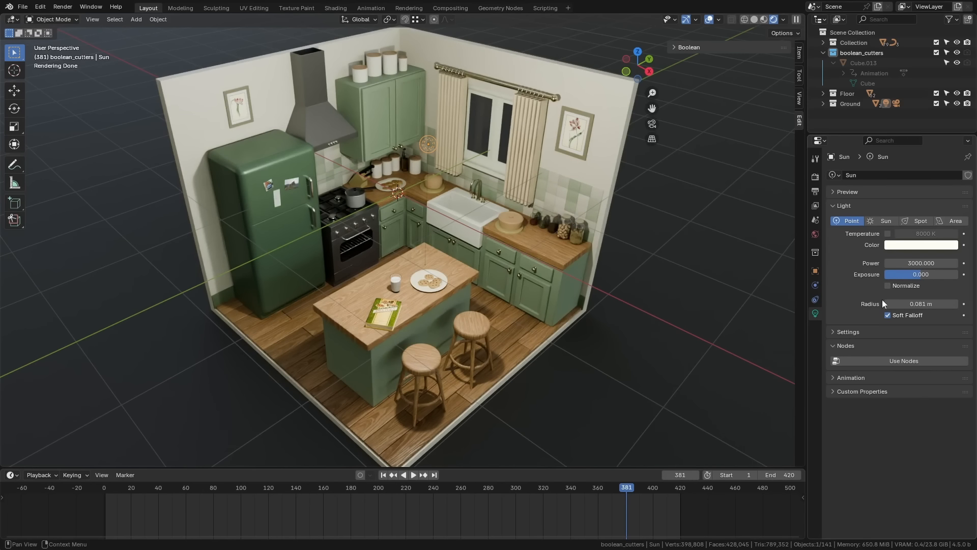
- Test the Sun light's Radius at 0.341 m, and with Normalize enabled readjust its Radius and Power
scroll(211, 160, up, 1)
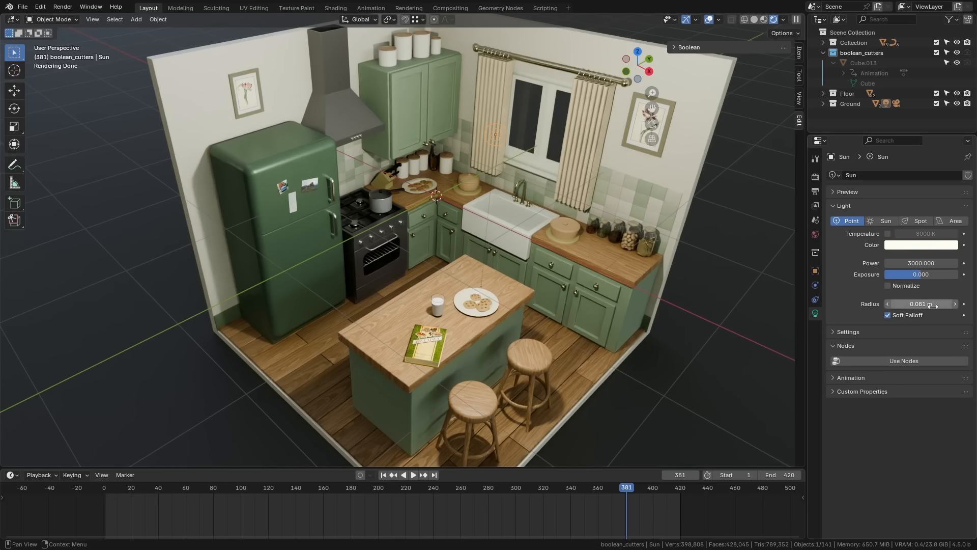
drag(915, 304, 943, 304)
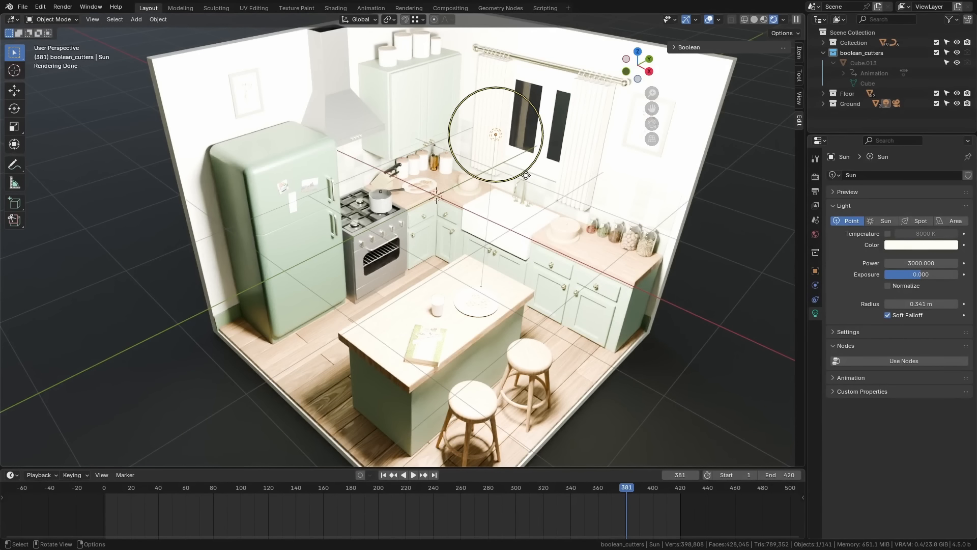
click(900, 285)
drag(917, 304, 940, 304)
drag(921, 263, 850, 263)
mouse_move(931, 304)
mouse_down()
mouse_move(914, 304)
mouse_move(925, 304)
mouse_up()
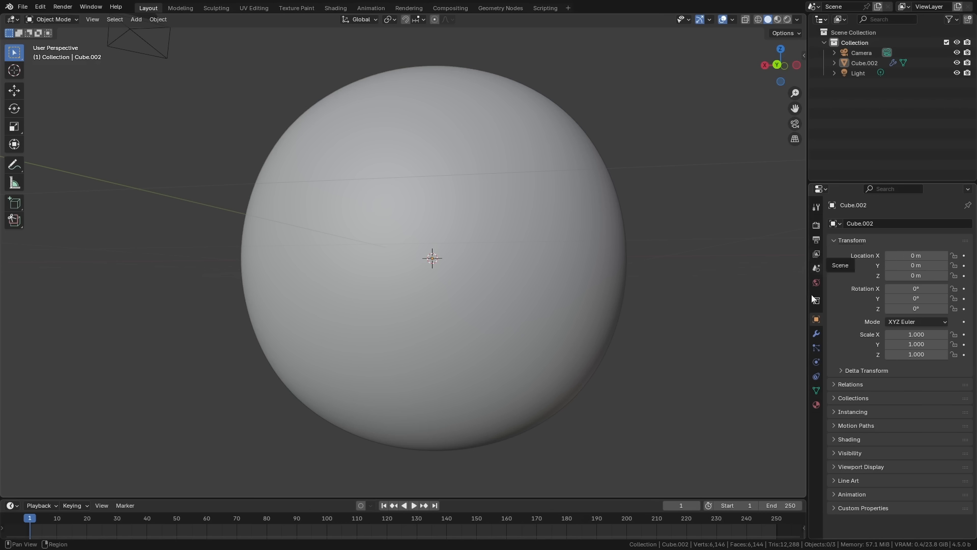
- Hide the Material, Texture, Physics, Particles, Render, Output and View Layer tabs in the Properties editor
click(968, 189)
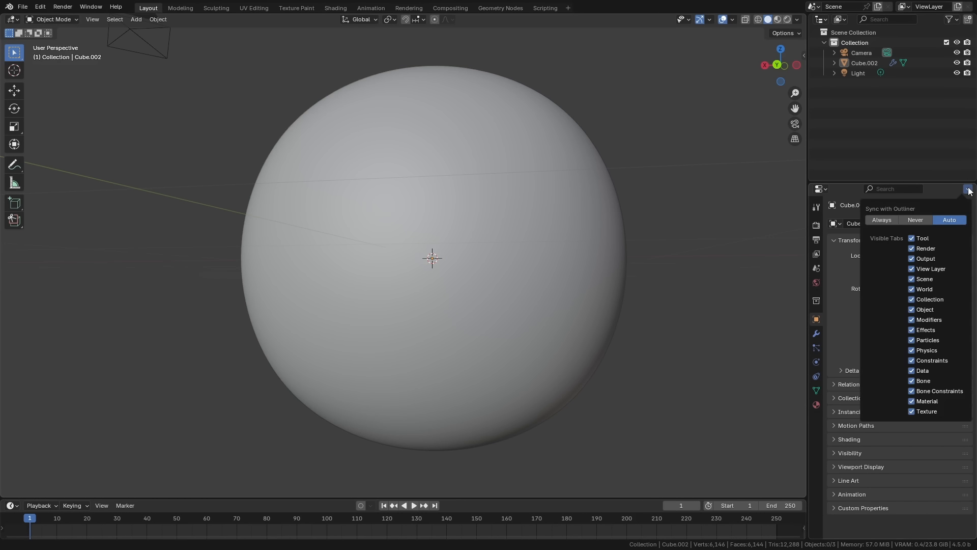
click(928, 402)
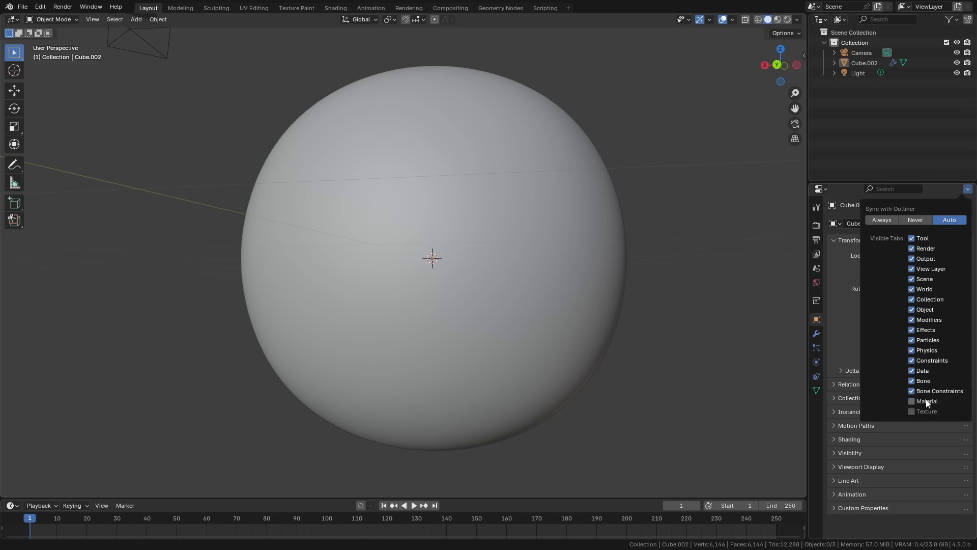
click(928, 350)
click(927, 340)
click(932, 249)
click(930, 259)
click(930, 268)
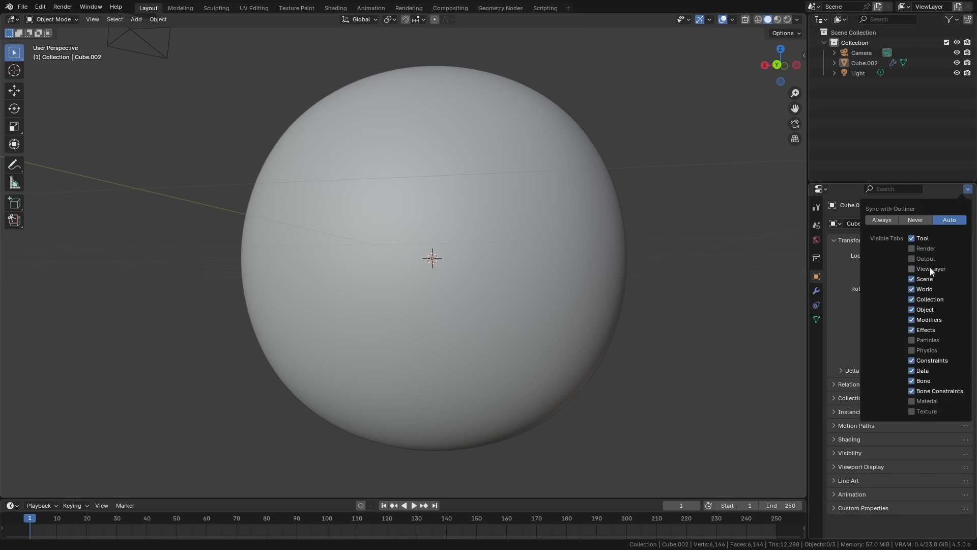